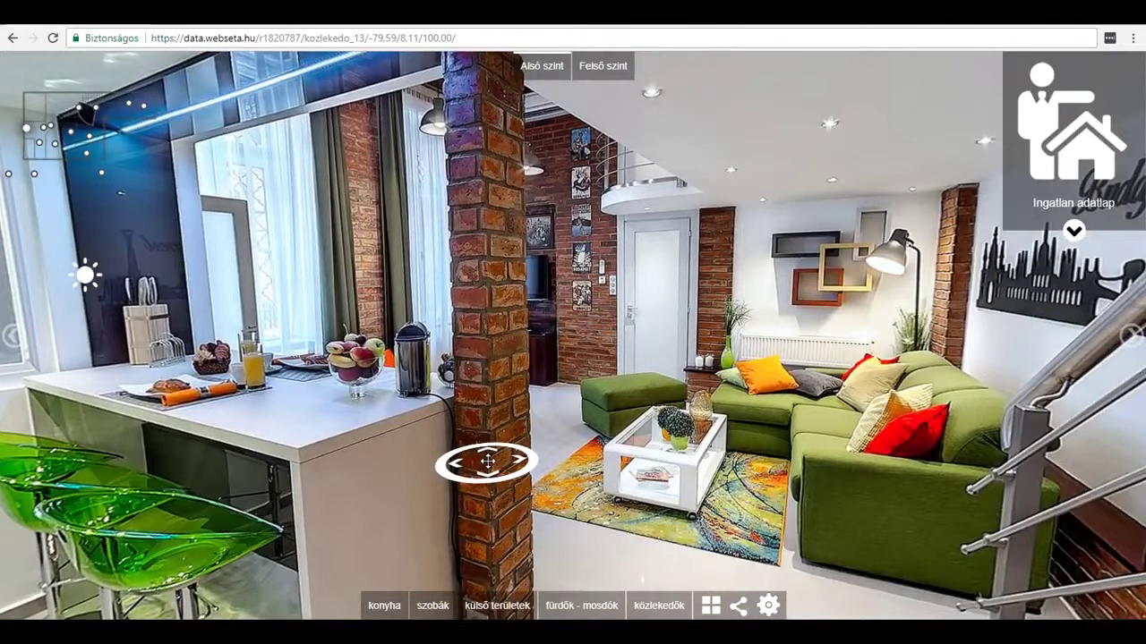
pyautogui.moveTo(837, 500)
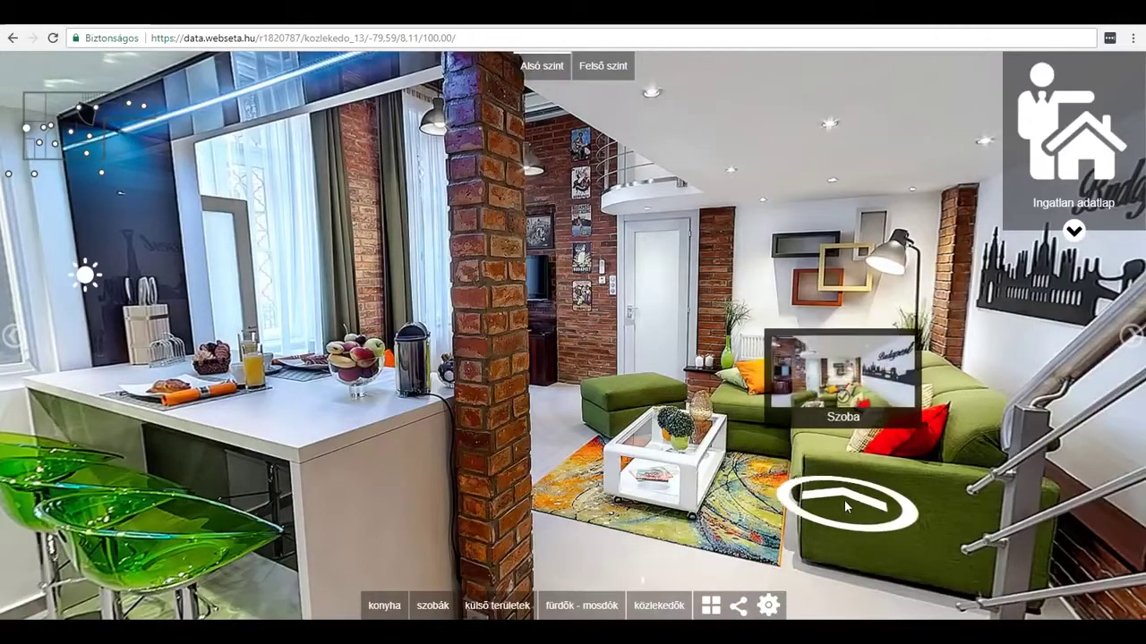
pyautogui.moveTo(879, 507); pyautogui.dragTo(820, 512)
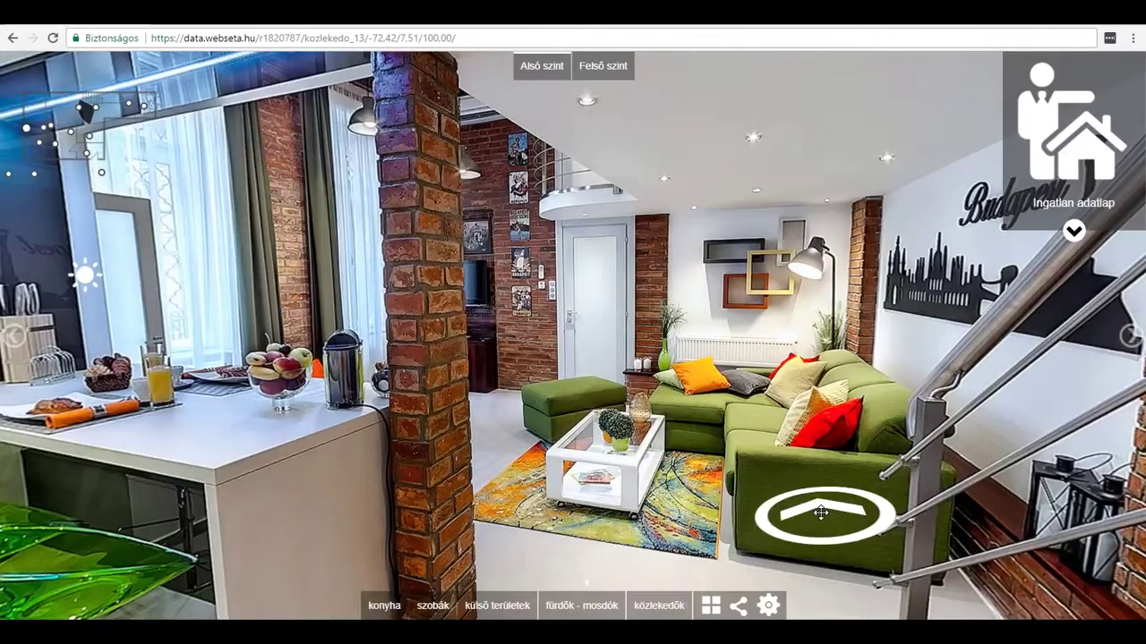
pyautogui.scroll(2, 821, 512)
pyautogui.moveTo(533, 473); pyautogui.dragTo(695, 450)
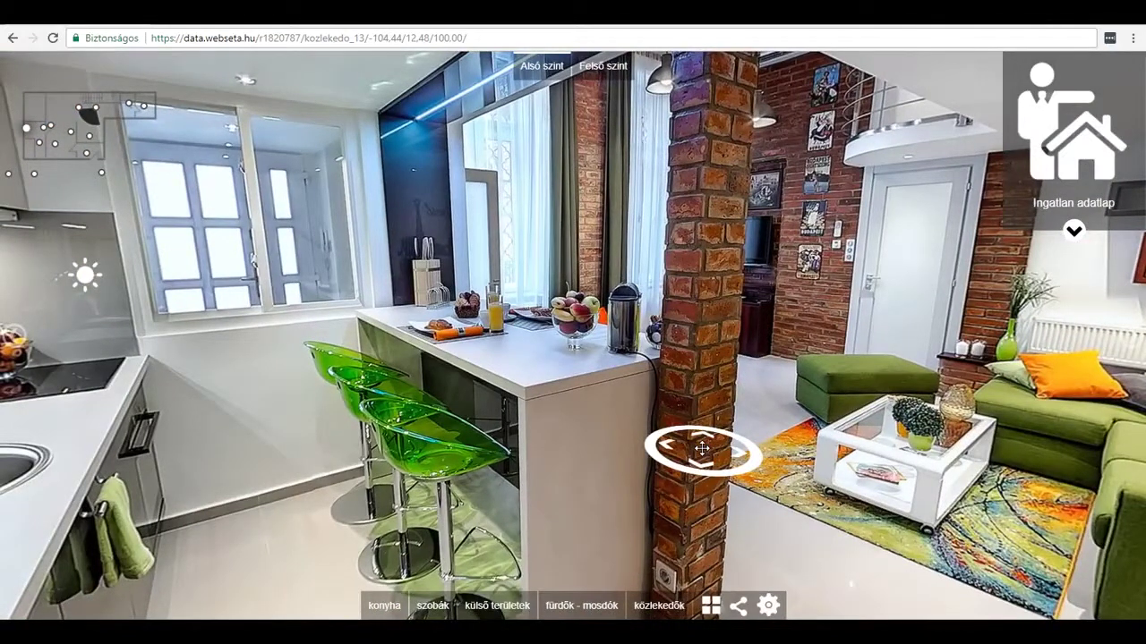
# Step: Log in to the walk as the owner with the saved user name and password
pyautogui.click(768, 605)
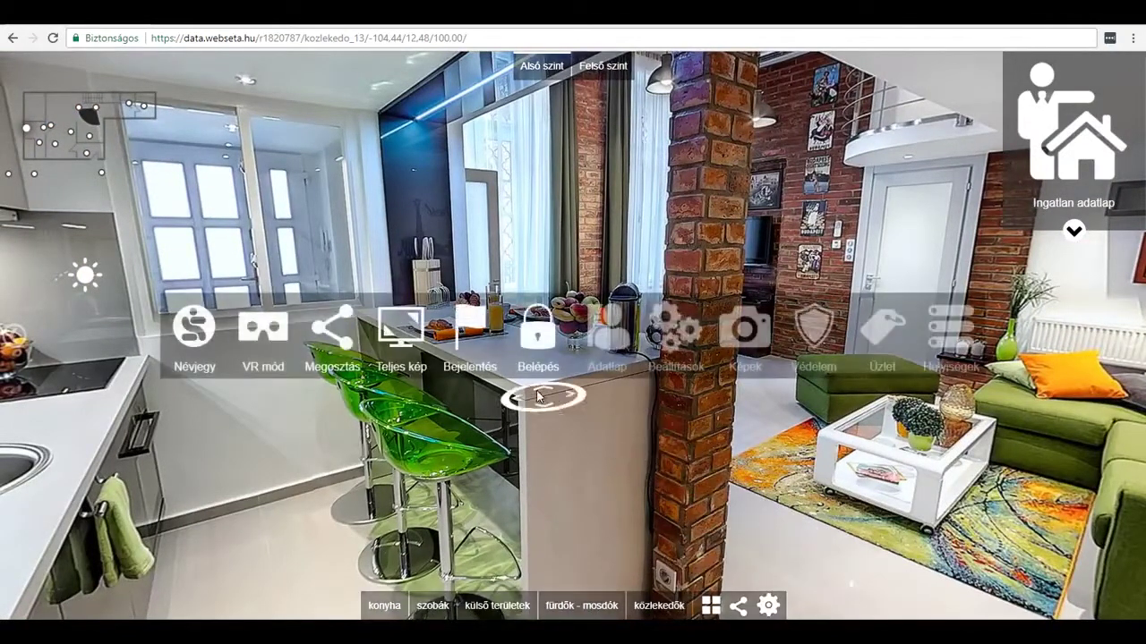
pyautogui.click(550, 343)
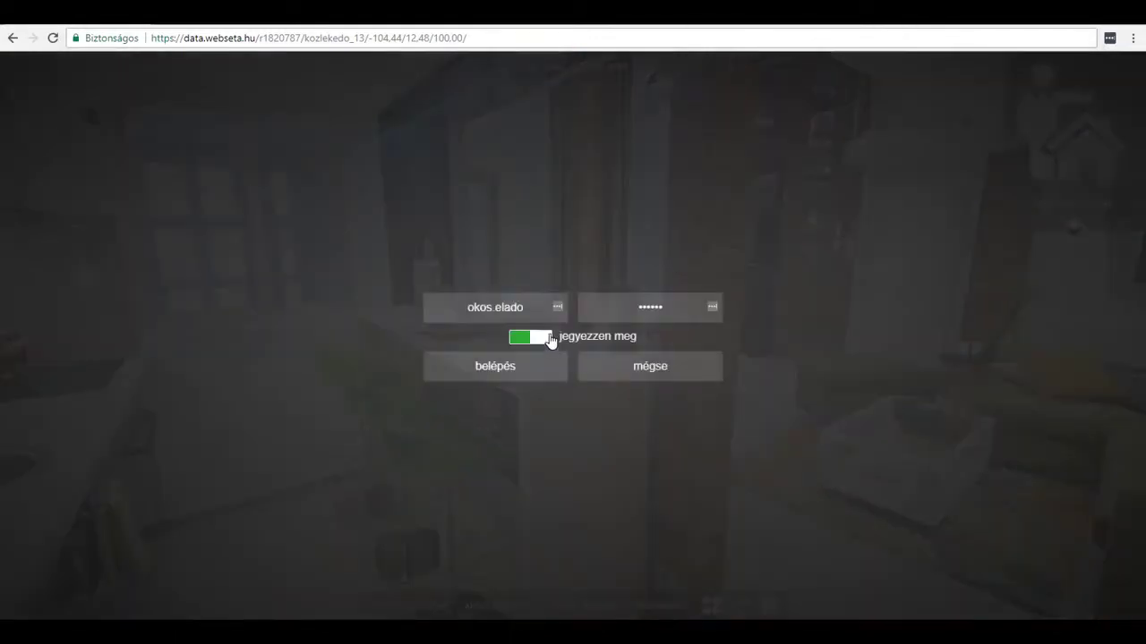
pyautogui.click(506, 375)
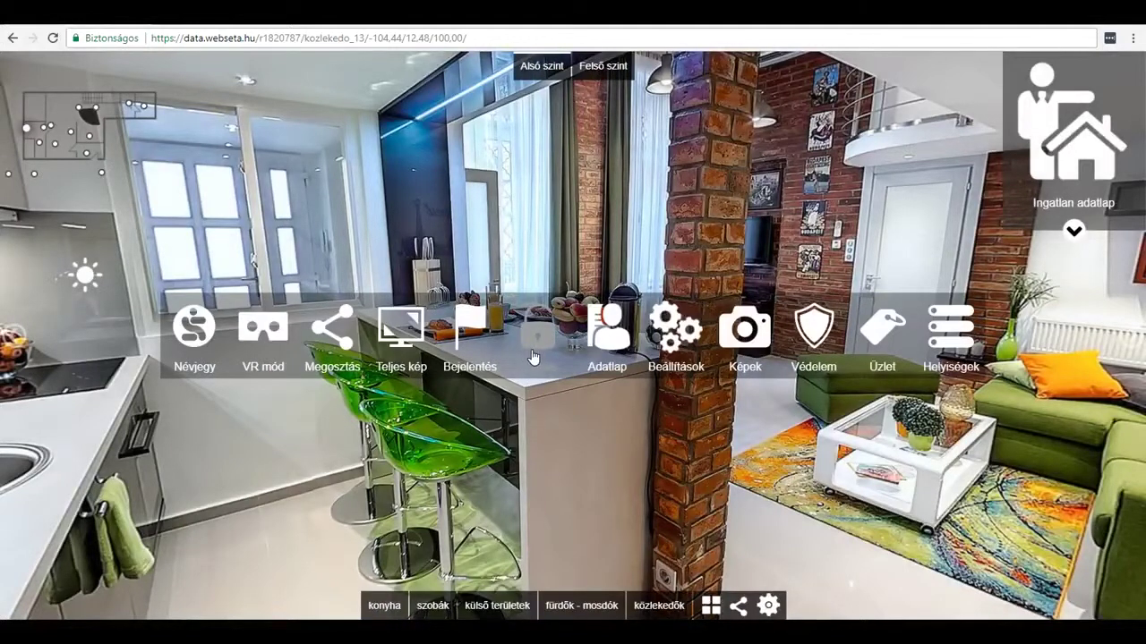
# Step: Open the Üzlet settings of the walk and launch the walk copy r1820932
pyautogui.click(883, 340)
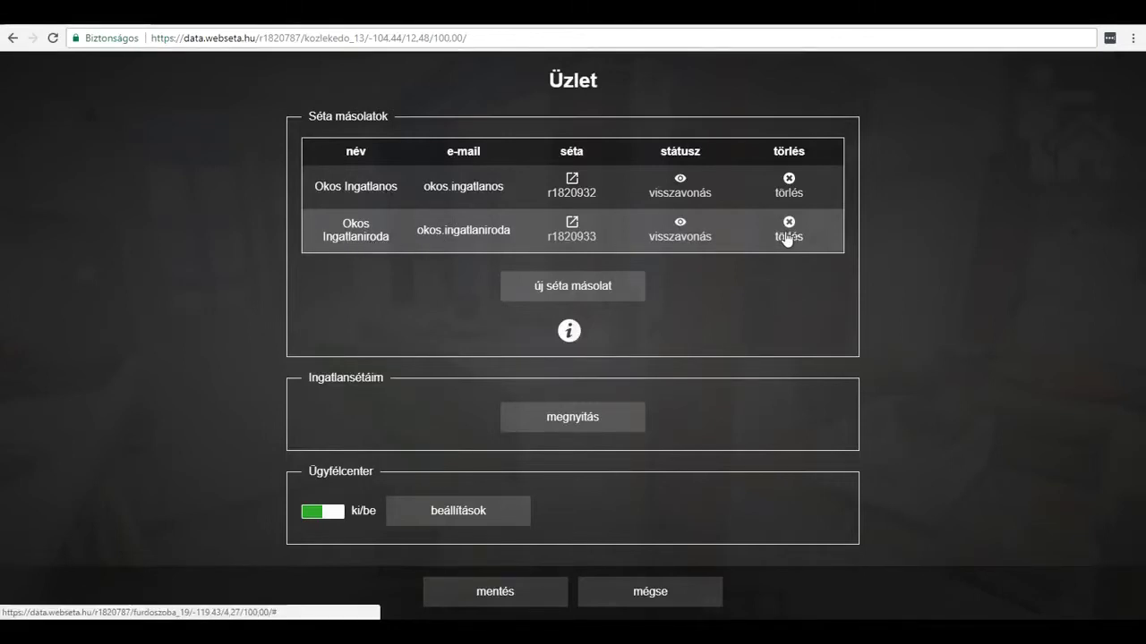
pyautogui.click(571, 182)
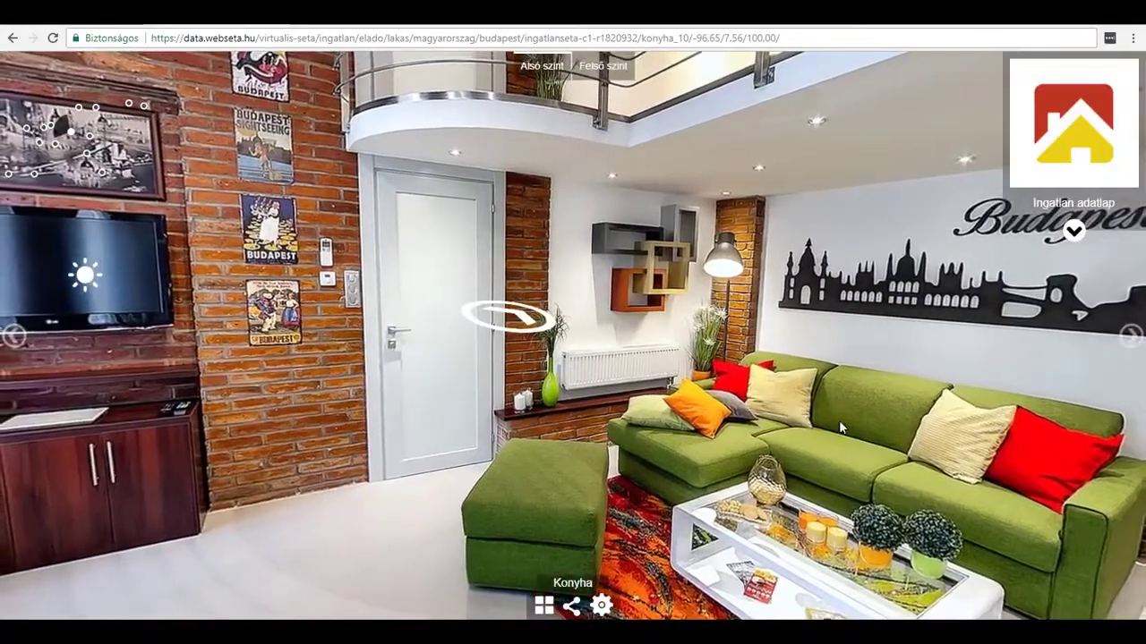
# Step: Look around the kitchen of the walk copy and check which functions its settings menu offers
pyautogui.moveTo(557, 374); pyautogui.dragTo(273, 403)
pyautogui.moveTo(555, 260); pyautogui.dragTo(358, 207)
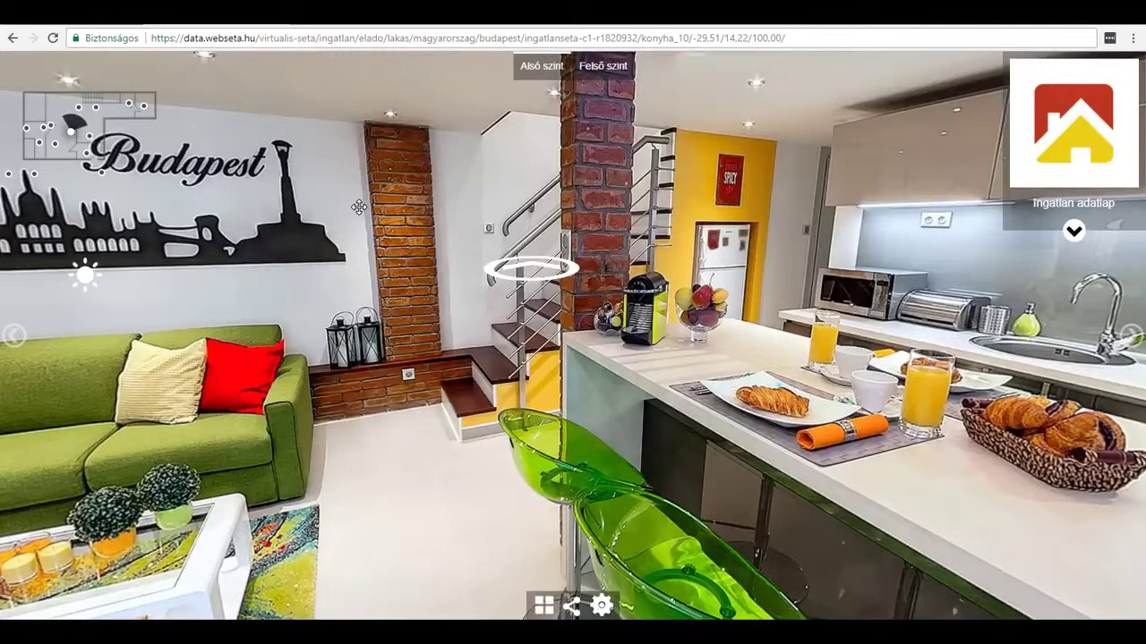
pyautogui.click(601, 605)
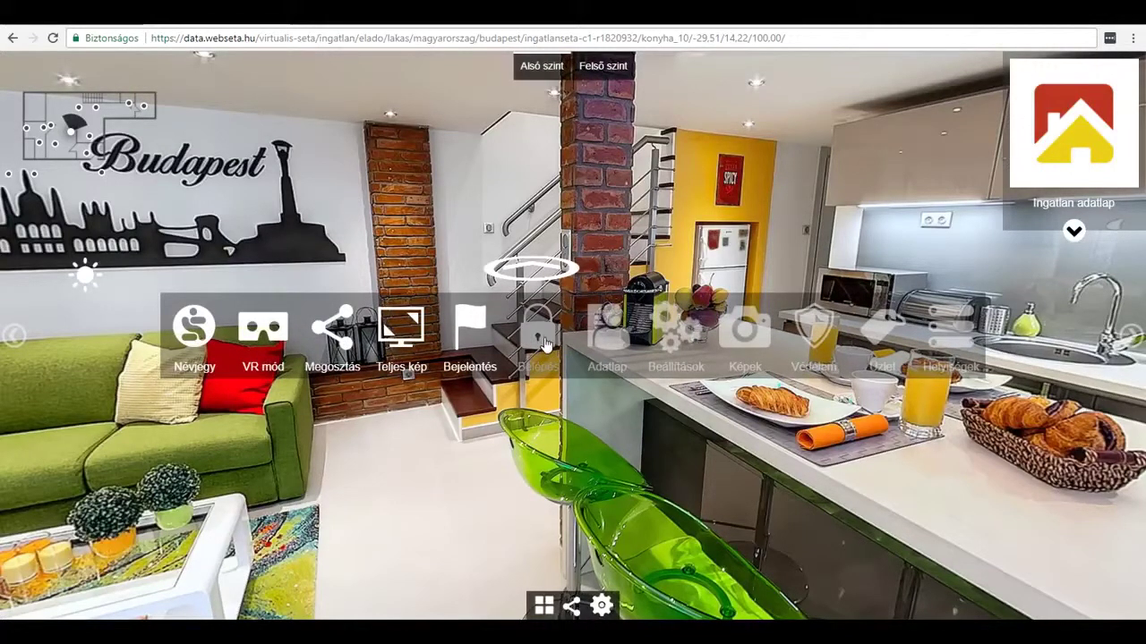
pyautogui.moveTo(850, 184); pyautogui.dragTo(588, 146)
pyautogui.moveTo(740, 185); pyautogui.dragTo(735, 287)
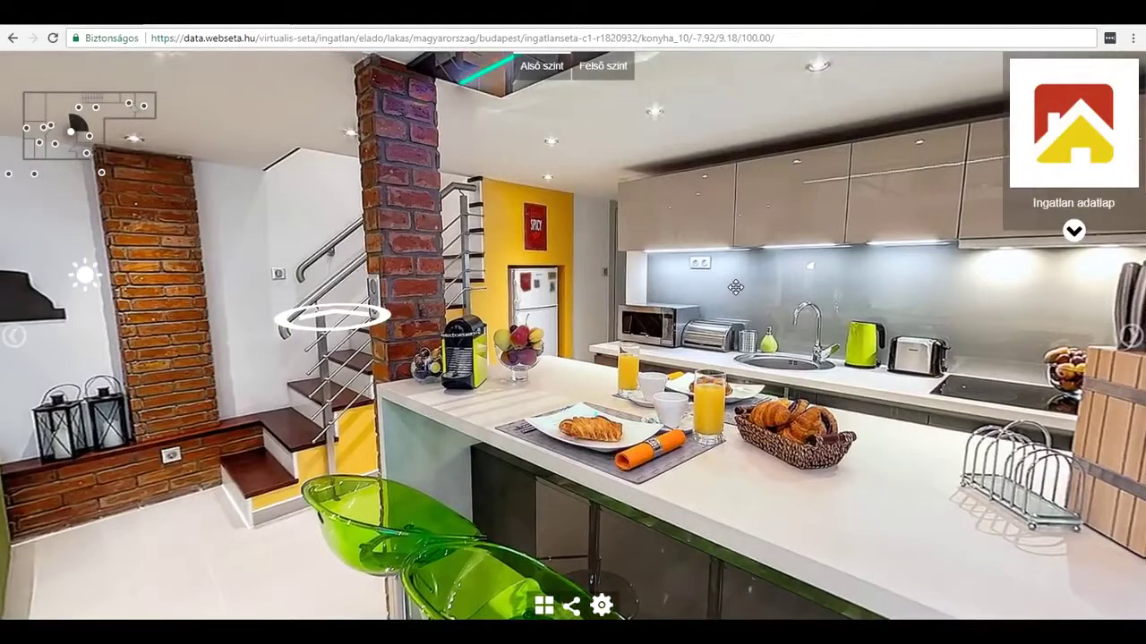
pyautogui.moveTo(758, 287); pyautogui.dragTo(696, 284)
# Step: Expand the property sheet of the walk copy and read its description and agent contact details
pyautogui.click(803, 36)
pyautogui.click(721, 141)
pyautogui.click(1091, 156)
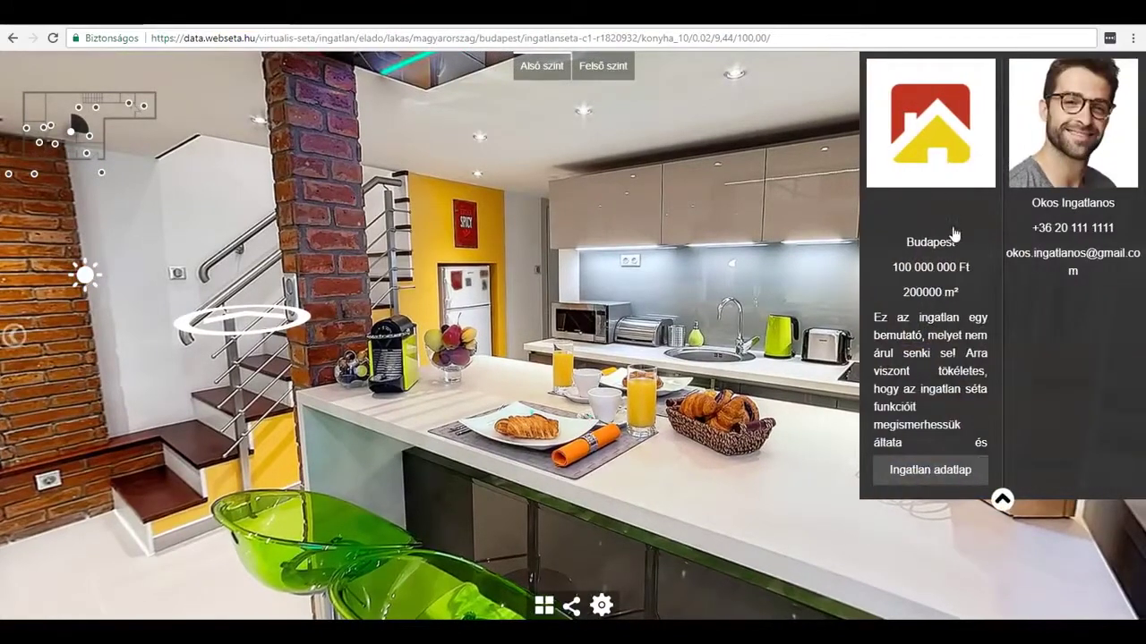
pyautogui.scroll(-1, 977, 313)
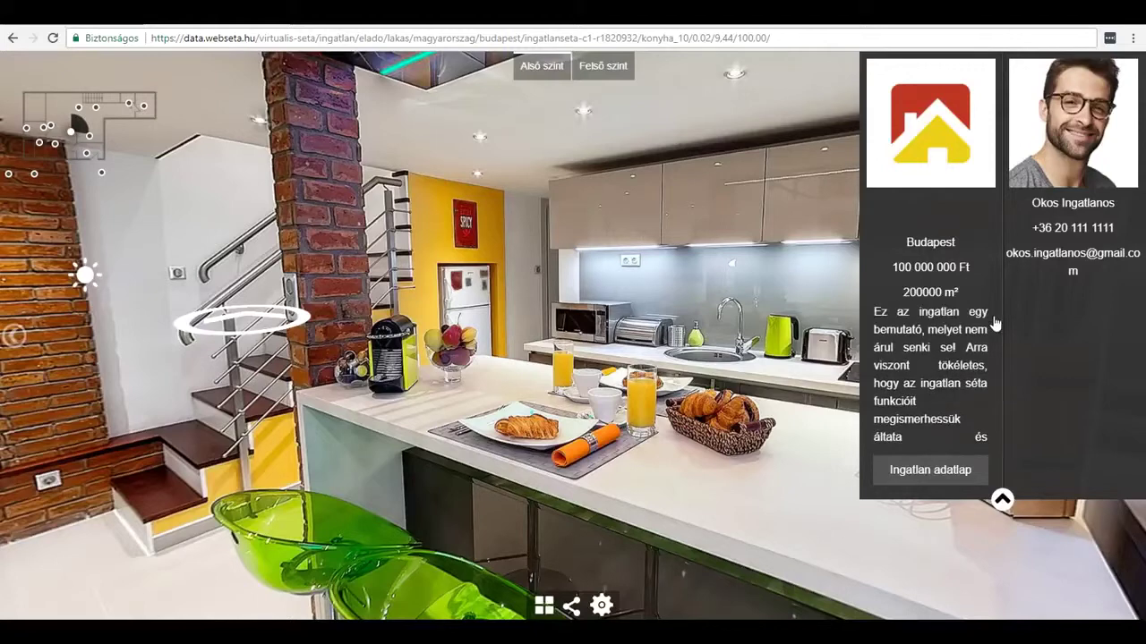
# Step: Try to enter the locked Szoba from the kitchen, examine the unlock code form, and cancel it
pyautogui.moveTo(545, 285); pyautogui.dragTo(792, 233)
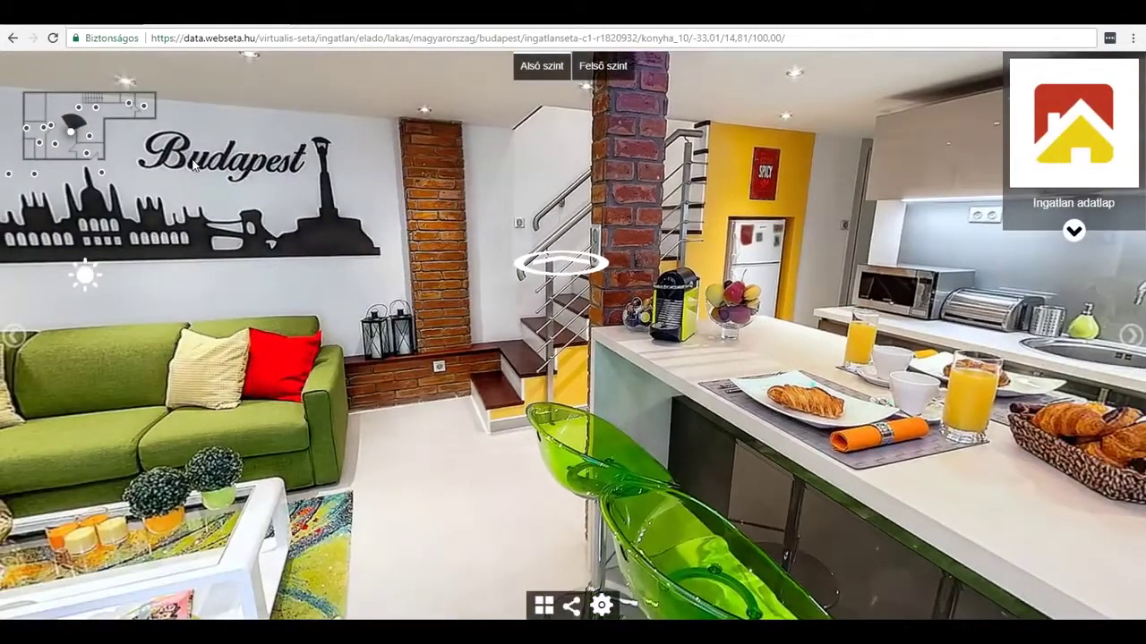
pyautogui.click(138, 137)
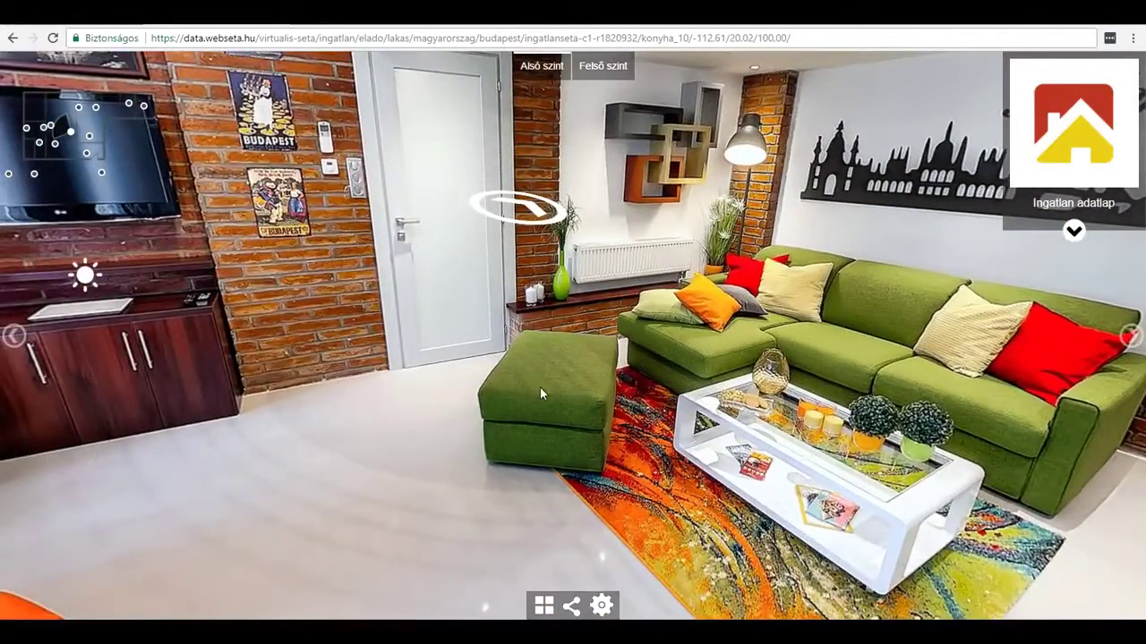
pyautogui.moveTo(541, 390); pyautogui.dragTo(548, 457)
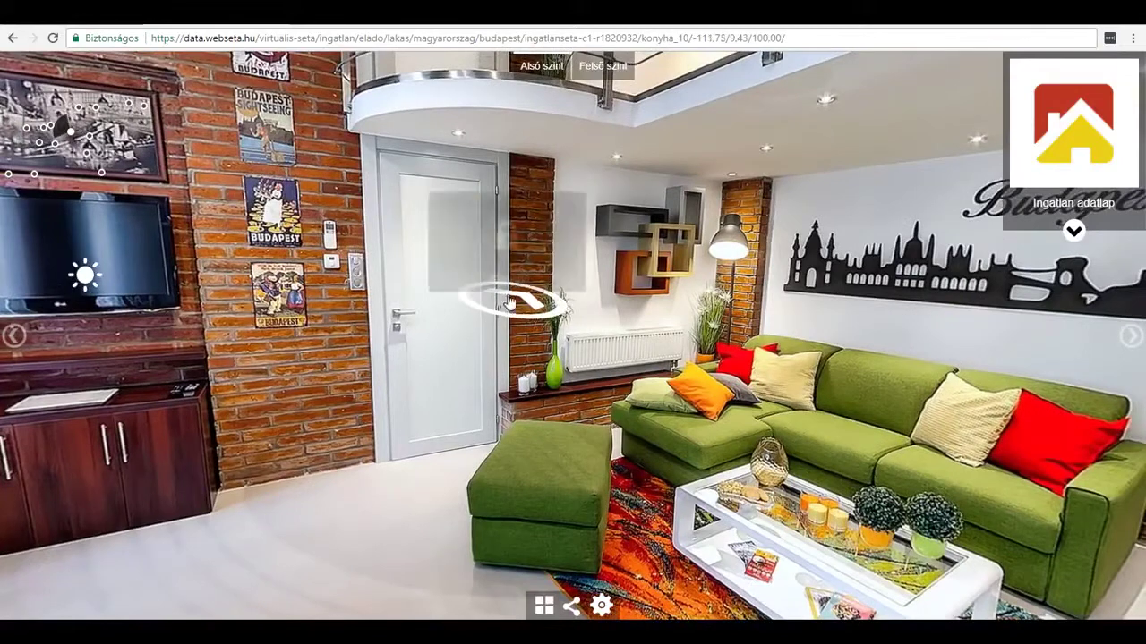
pyautogui.click(526, 301)
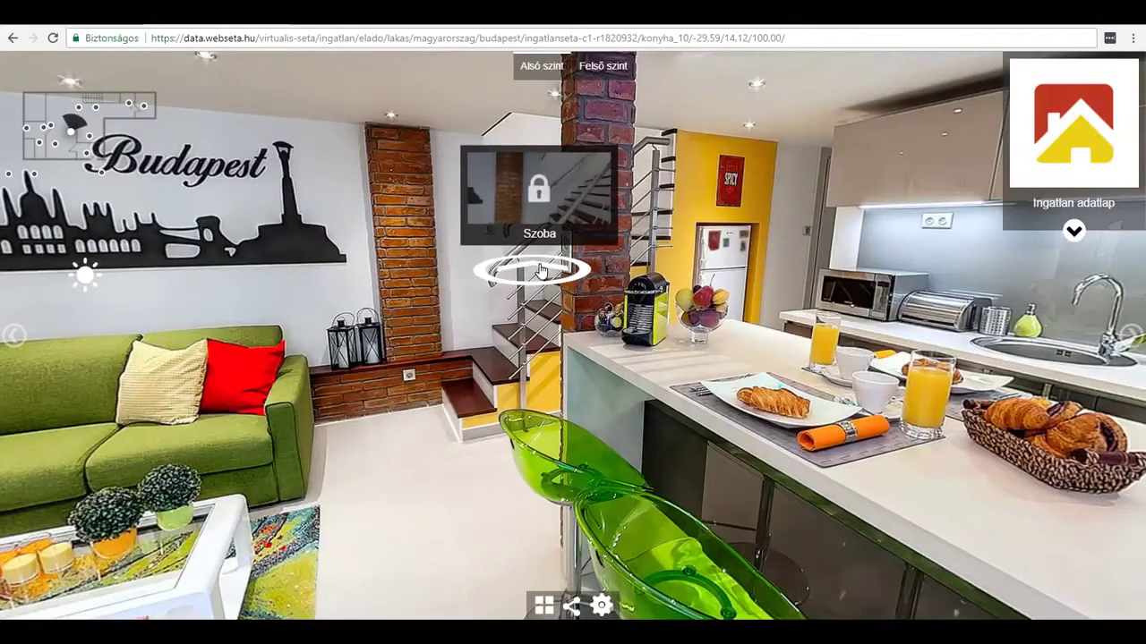
pyautogui.click(541, 274)
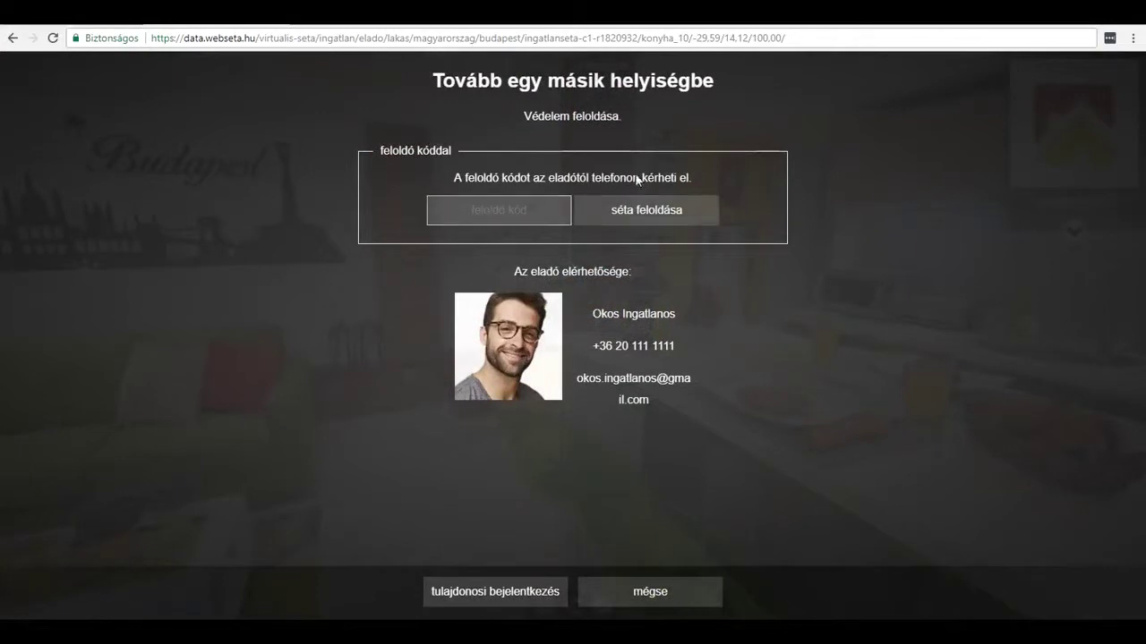
pyautogui.click(511, 209)
pyautogui.click(608, 217)
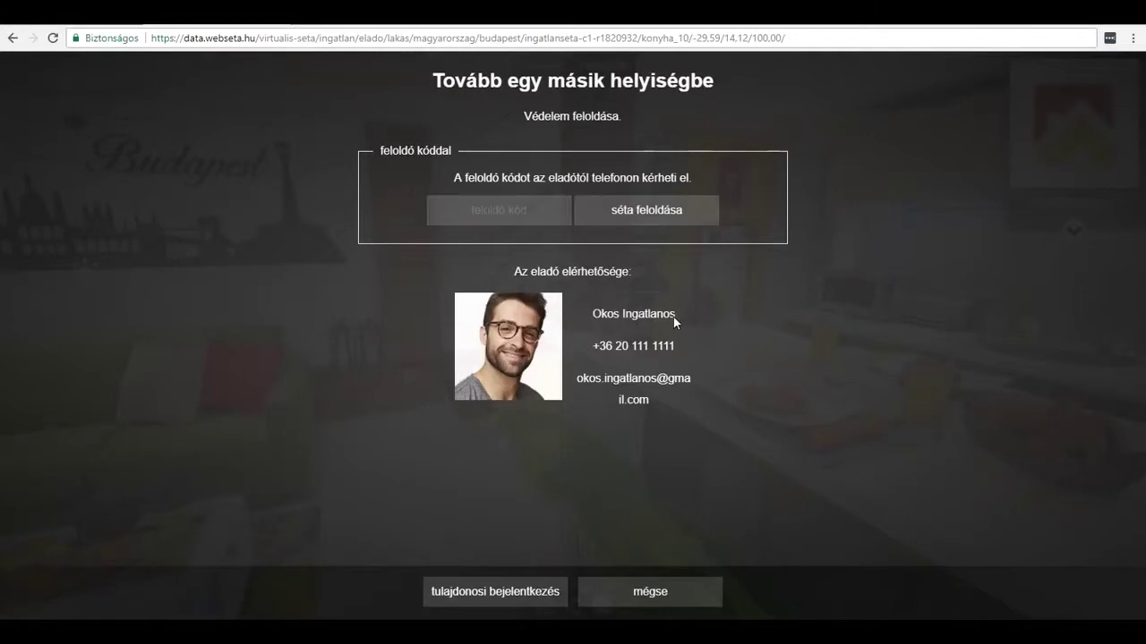
pyautogui.click(648, 591)
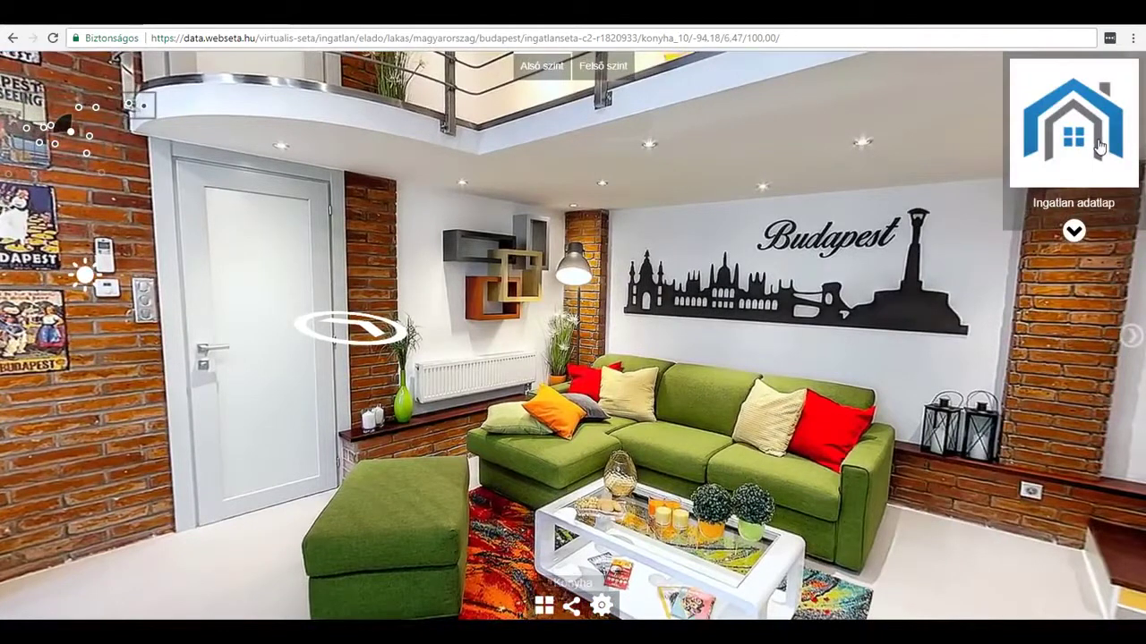
# Step: View the property details in walk copy r1820933 and move from the kitchen into the Szoba
pyautogui.click(1061, 208)
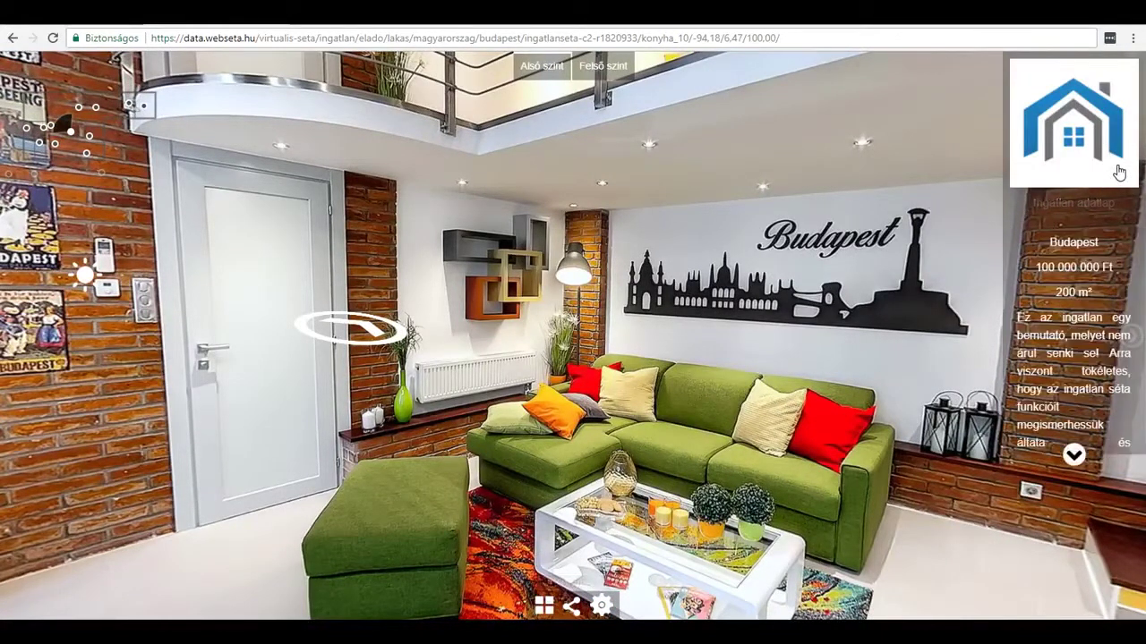
pyautogui.scroll(-1, 997, 328)
pyautogui.moveTo(651, 361); pyautogui.dragTo(664, 390)
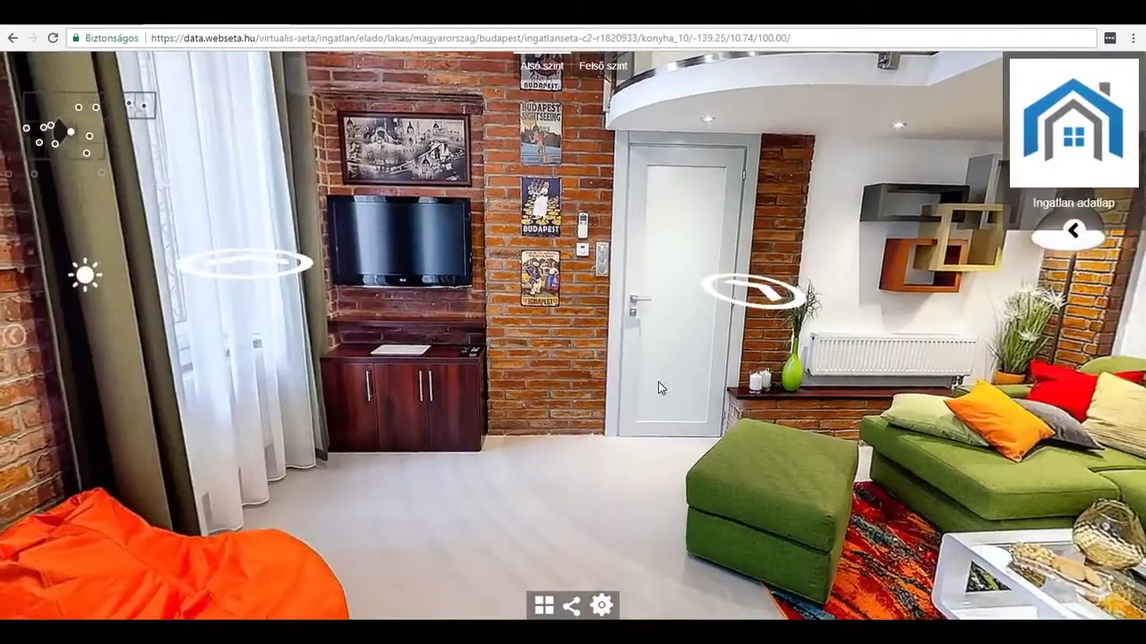
pyautogui.moveTo(366, 362); pyautogui.dragTo(588, 352)
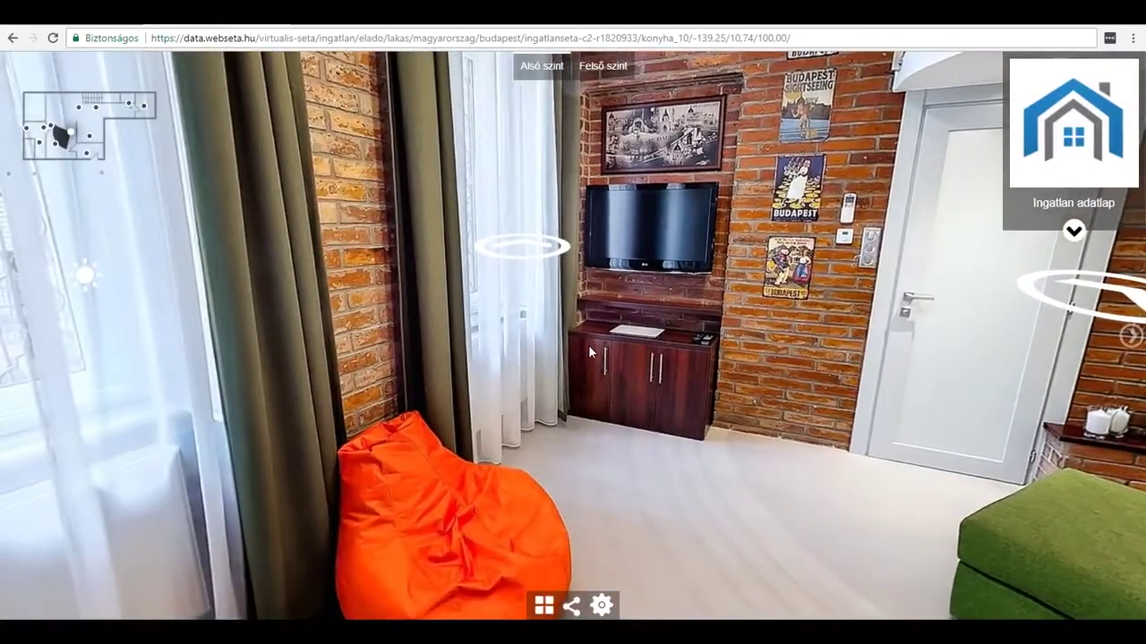
pyautogui.click(511, 259)
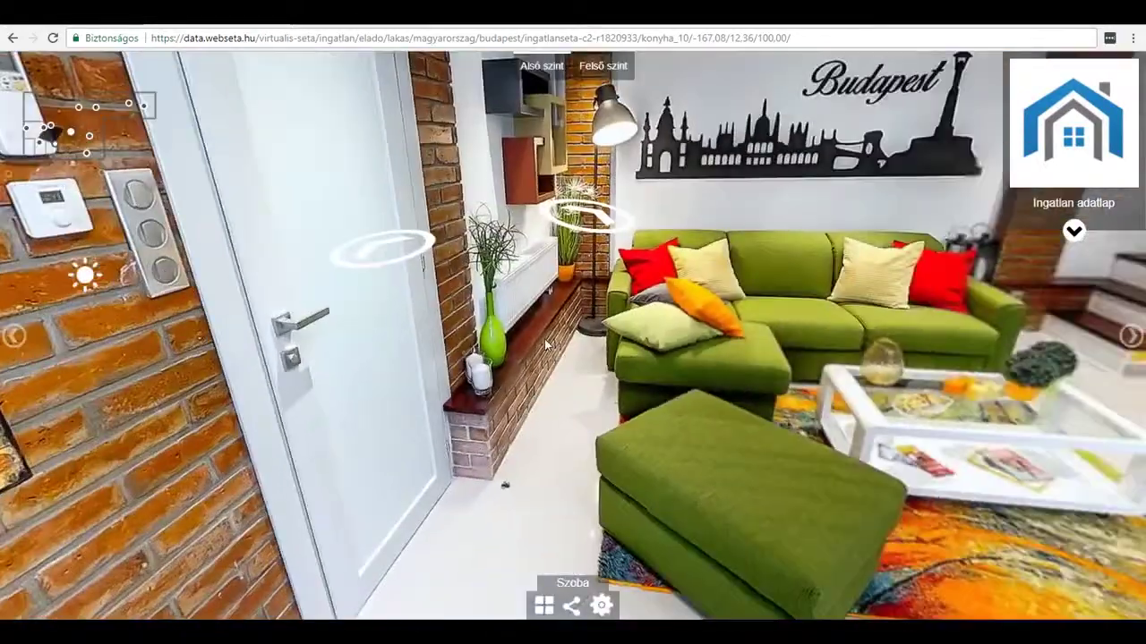
# Step: Look around the Szoba, view the enlarged floor plan of the lower level, and close it
pyautogui.moveTo(548, 345); pyautogui.dragTo(558, 397)
pyautogui.click(107, 133)
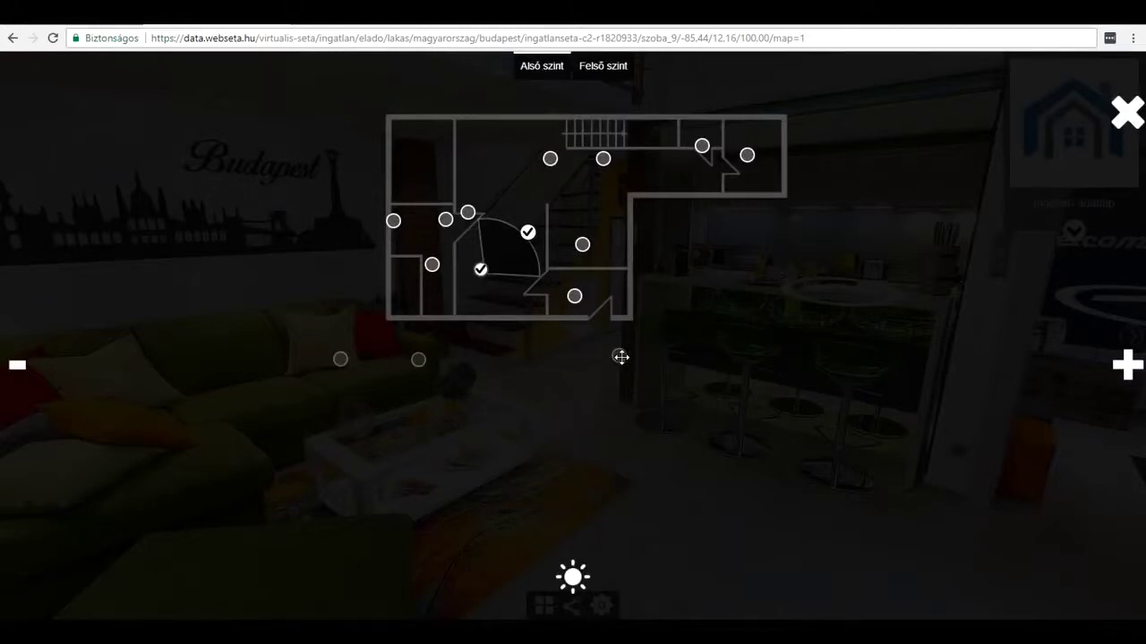
pyautogui.click(1127, 111)
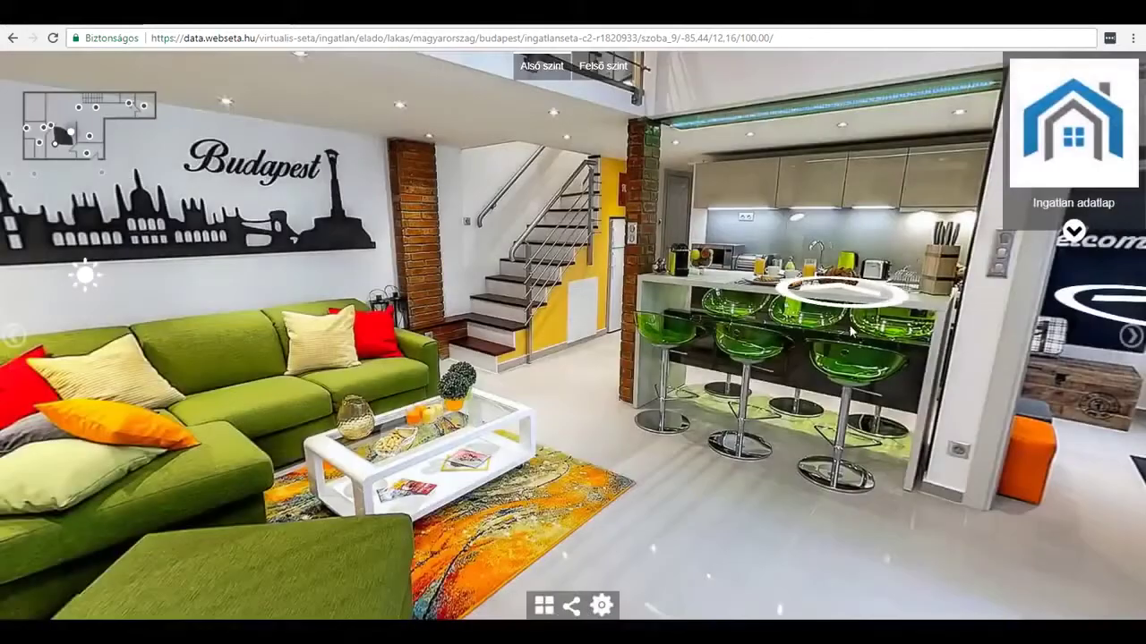
pyautogui.moveTo(689, 387); pyautogui.dragTo(375, 376)
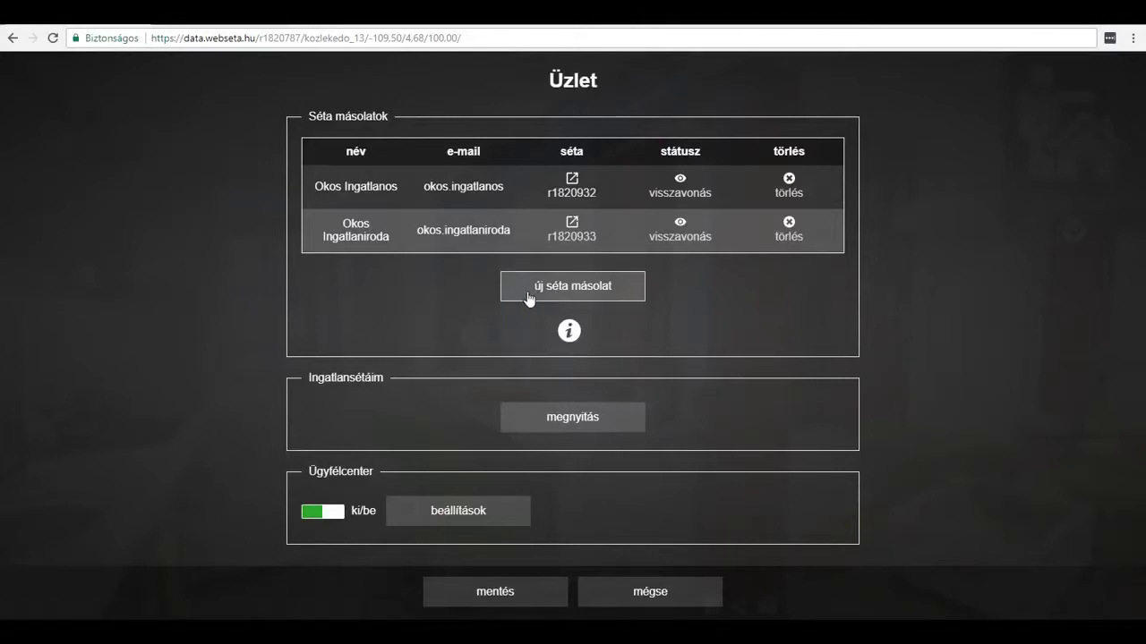
# Step: Open the new walk copy form in the original walk's Üzlet settings, inspect its name and e-mail fields, and cancel
pyautogui.click(599, 296)
pyautogui.click(450, 335)
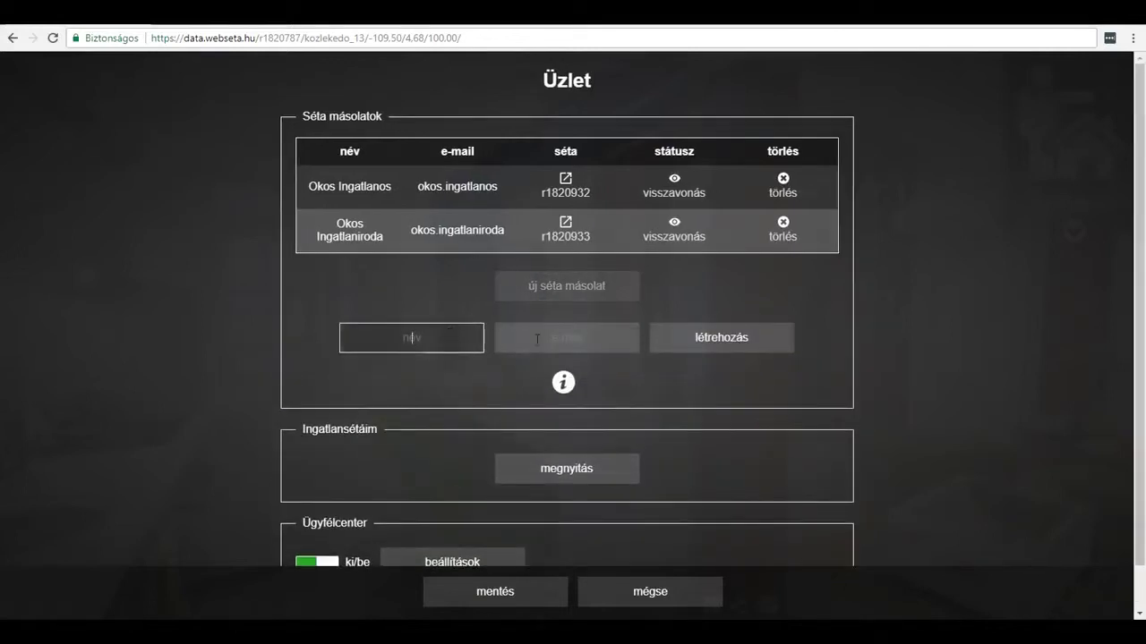
pyautogui.click(590, 342)
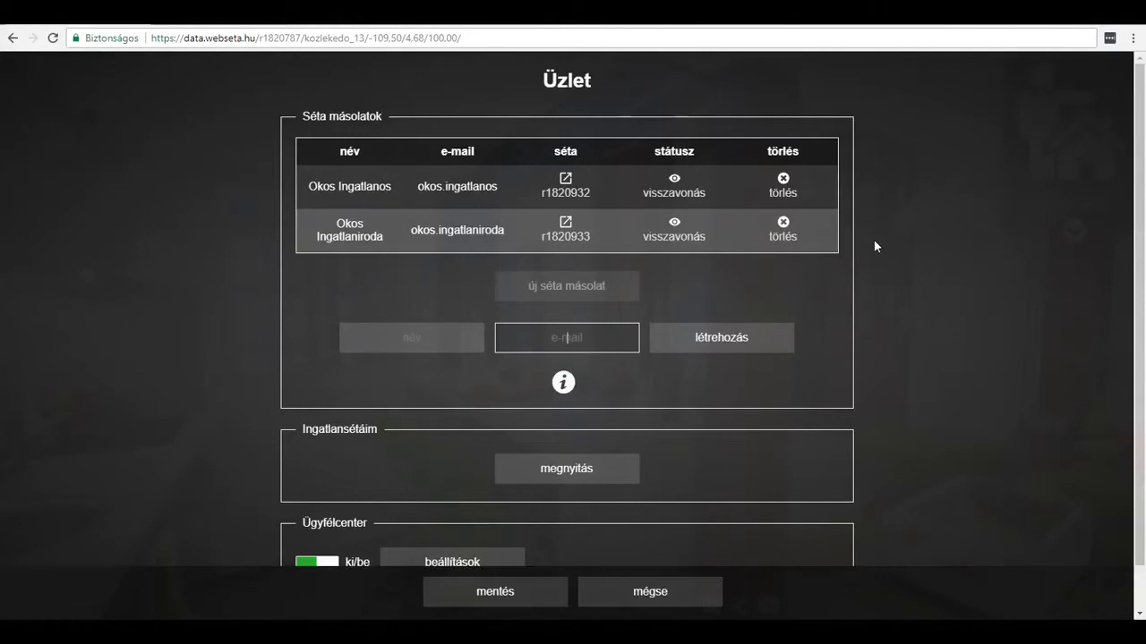
pyautogui.click(679, 597)
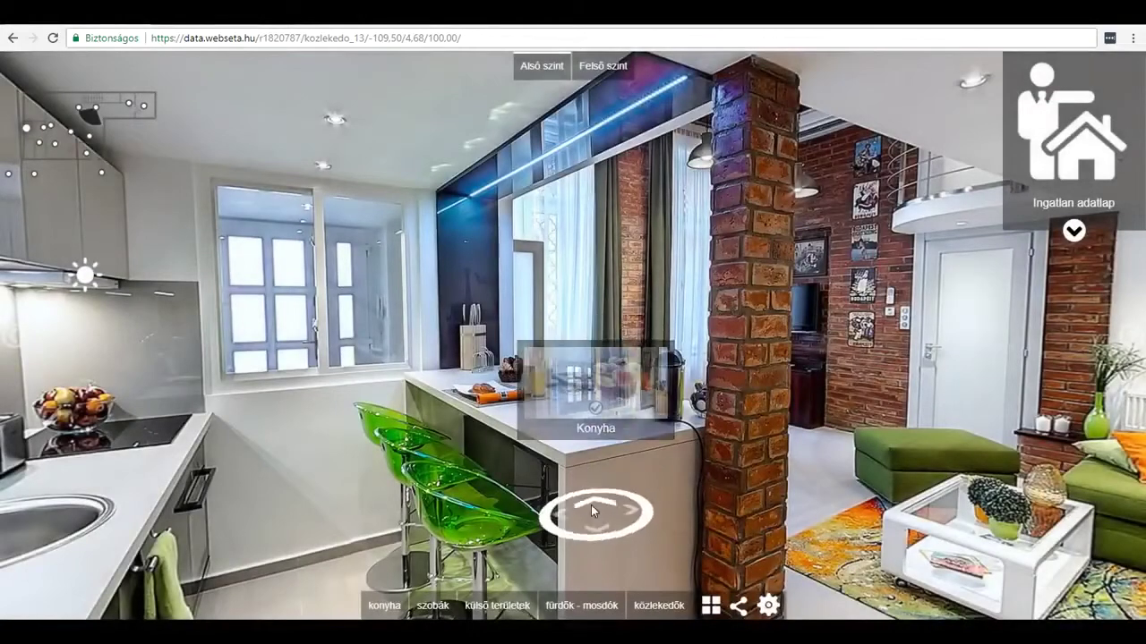
pyautogui.click(595, 511)
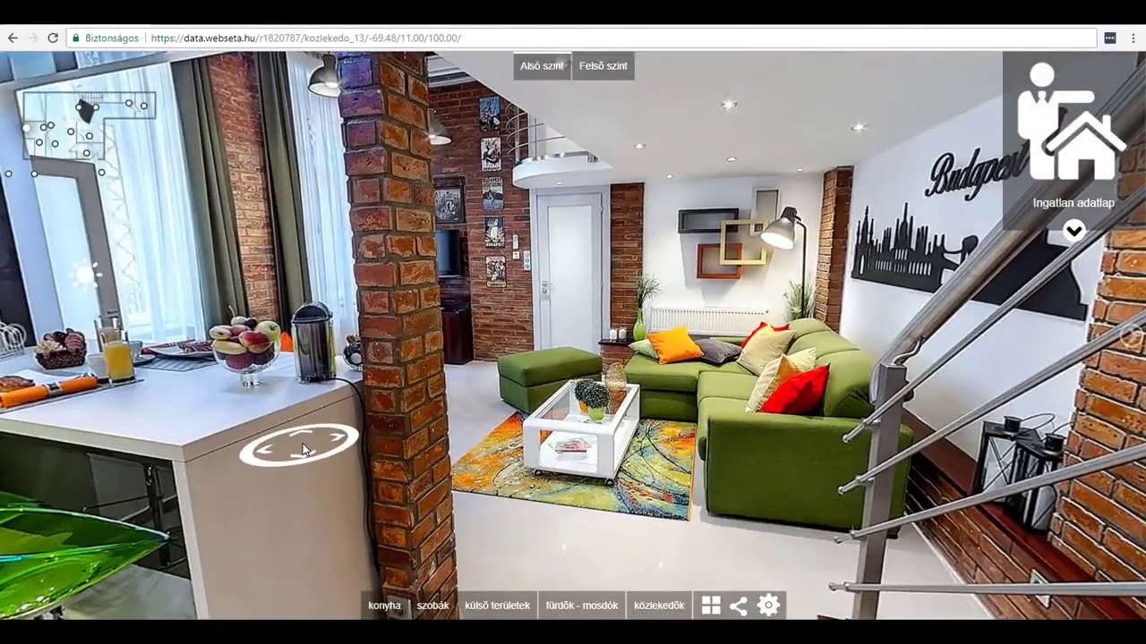